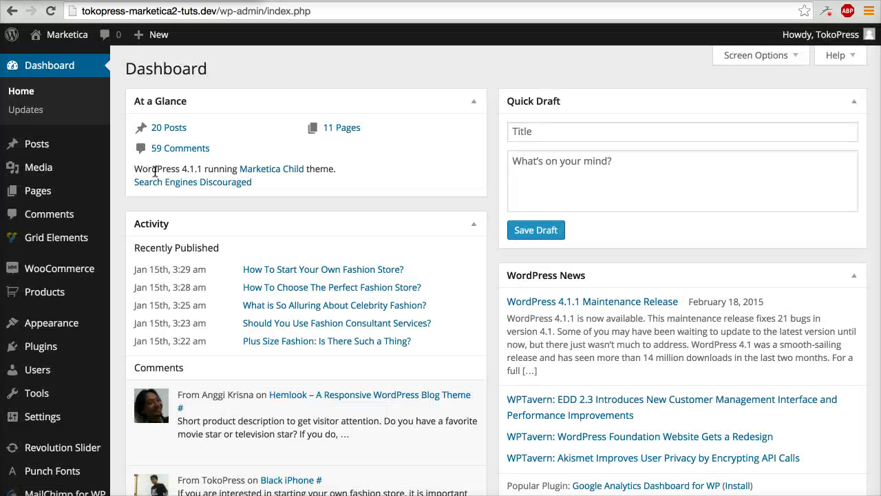
- Create a new page titled Testing and set its template to Visual Composer + No Title
{"action": "mouse_move", "coordinate": [94, 196]}
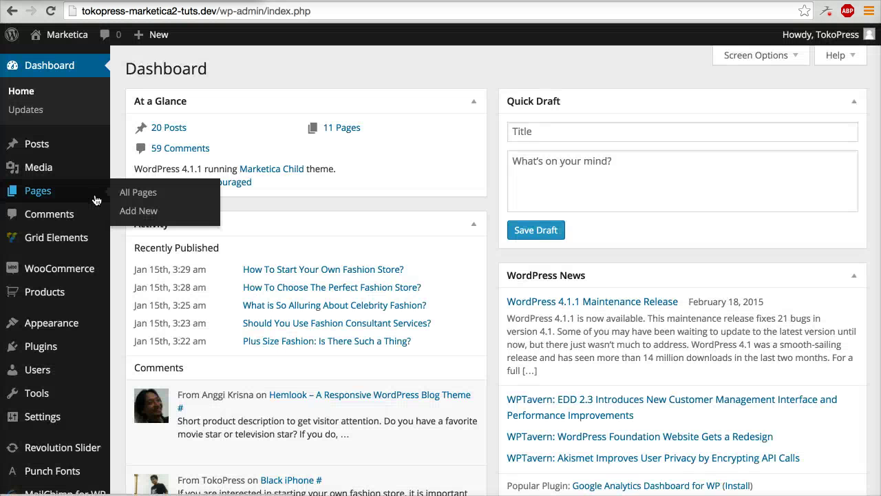
{"action": "left_click", "coordinate": [146, 213]}
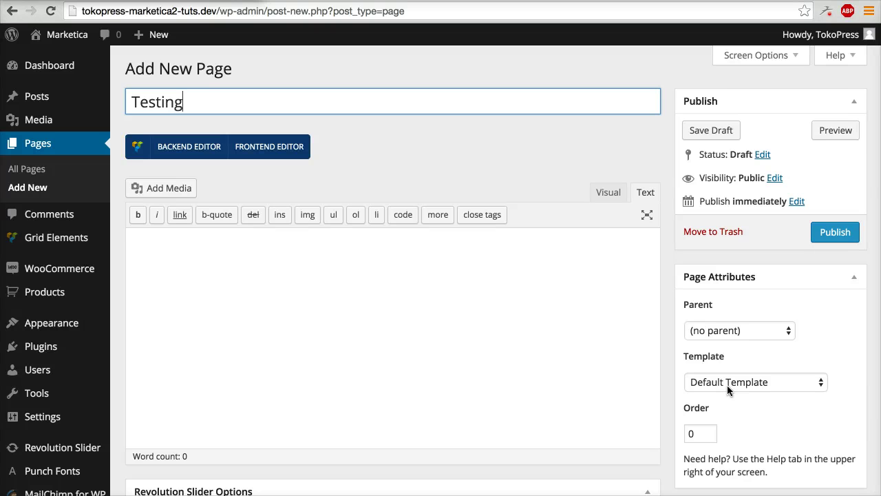
{"action": "scroll", "coordinate": [728, 385], "scroll_direction": "down", "scroll_amount": 1}
{"action": "left_click", "coordinate": [758, 357]}
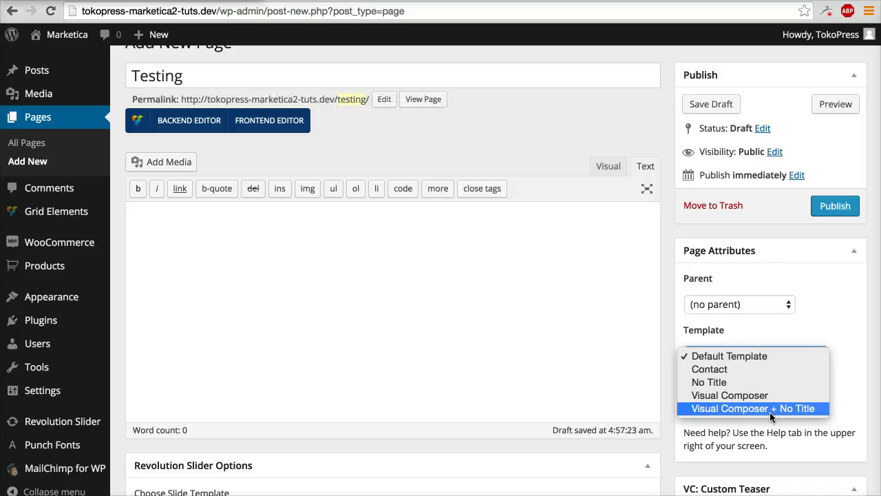
{"action": "left_click", "coordinate": [770, 408]}
{"action": "left_click", "coordinate": [396, 263]}
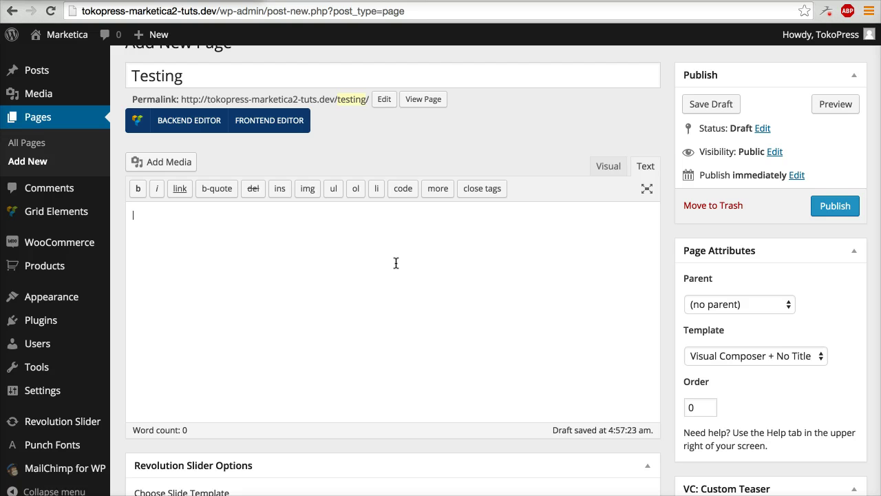
- Switch the page to the backend editor, append the Marketica - Home default template, and publish the page
{"action": "left_click", "coordinate": [189, 121]}
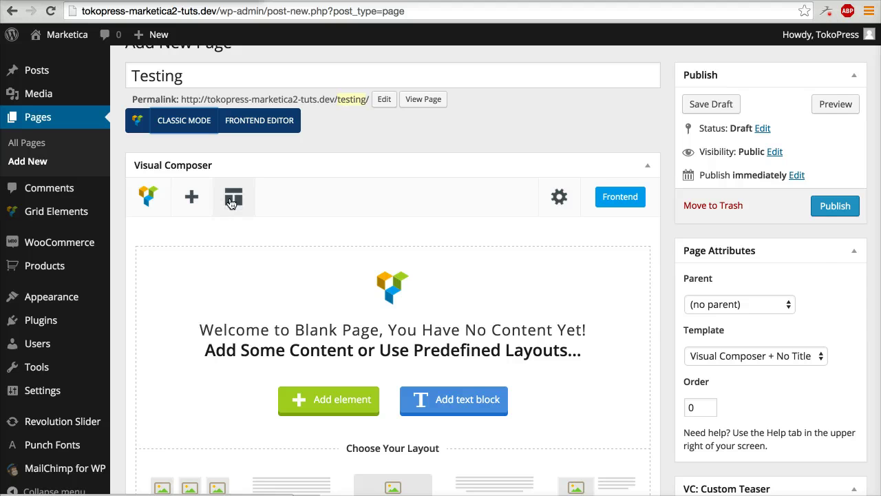
{"action": "left_click", "coordinate": [231, 200]}
{"action": "left_click", "coordinate": [194, 120]}
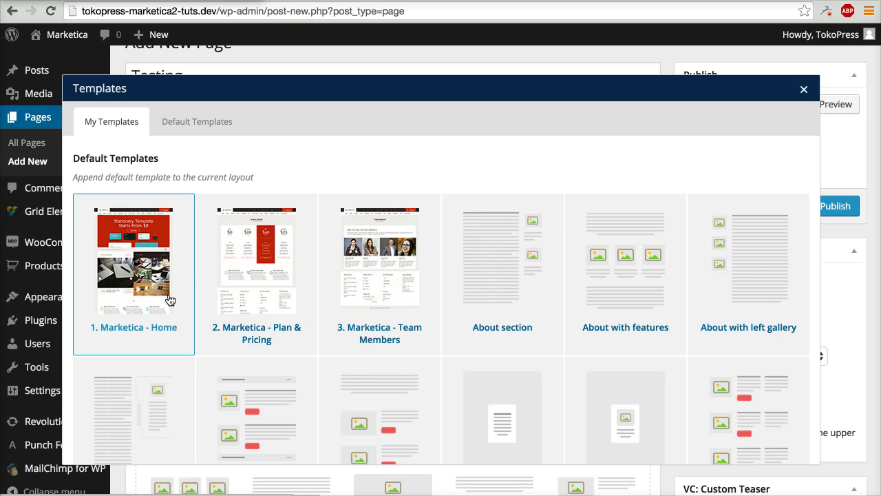
{"action": "left_click", "coordinate": [150, 240]}
{"action": "left_click", "coordinate": [802, 90]}
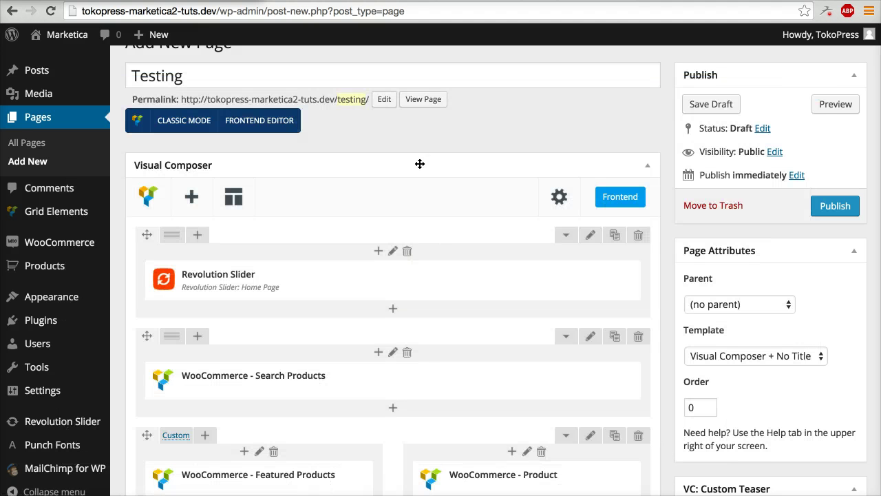
{"action": "left_click_drag", "start_coordinate": [253, 378], "coordinate": [429, 354]}
{"action": "left_click", "coordinate": [831, 205]}
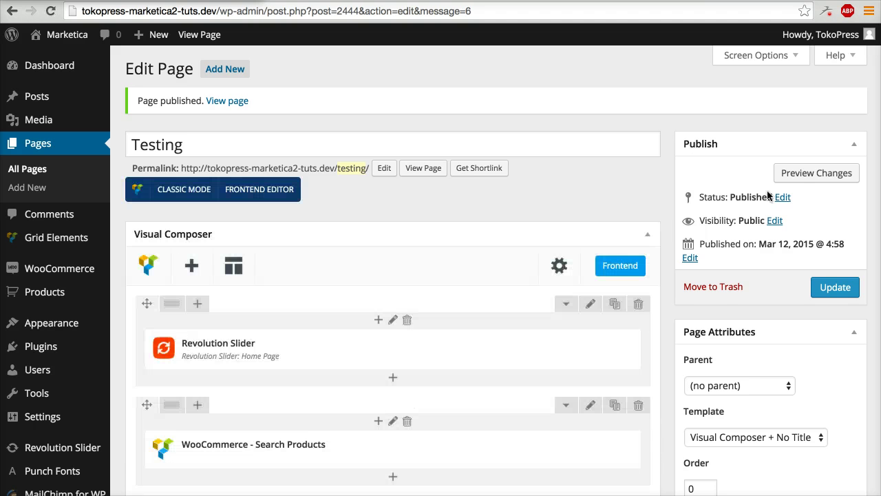
- Examine the rows and elements that make up the page layout in the backend editor
{"action": "scroll", "coordinate": [456, 252], "scroll_direction": "down", "scroll_amount": 3}
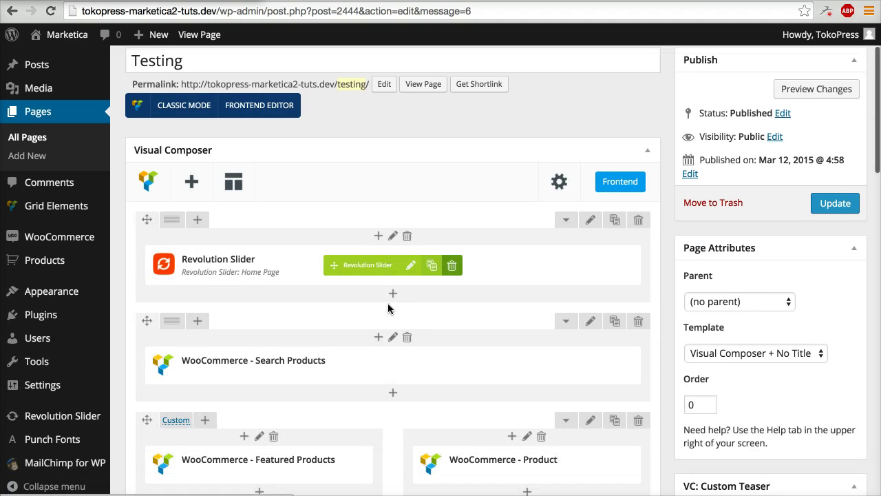
{"action": "scroll", "coordinate": [426, 367], "scroll_direction": "down", "scroll_amount": 4}
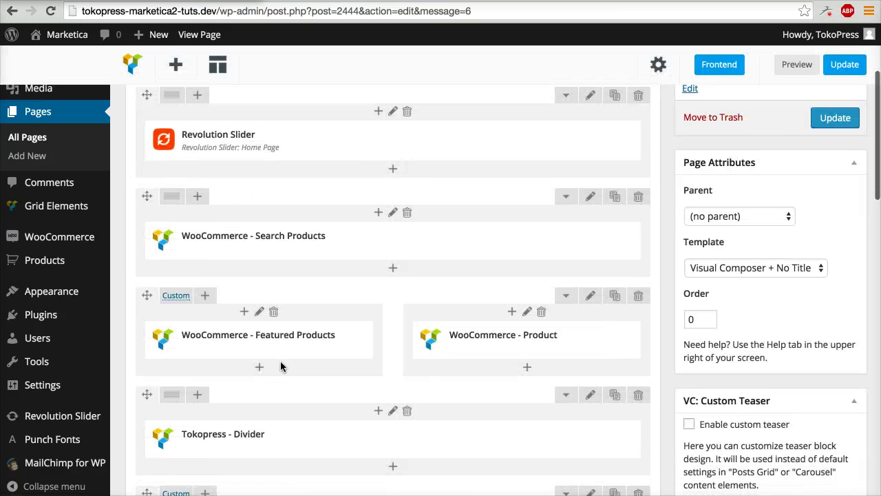
{"action": "scroll", "coordinate": [321, 433], "scroll_direction": "down", "scroll_amount": 5}
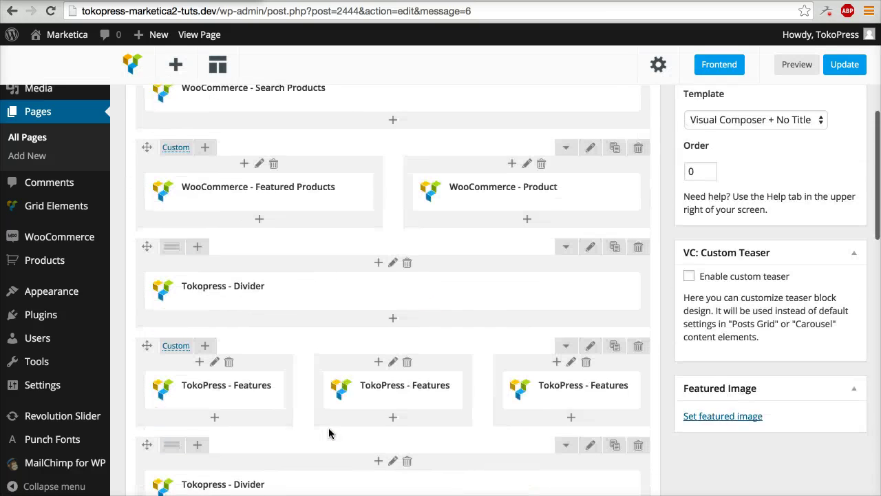
{"action": "left_click_drag", "start_coordinate": [352, 394], "coordinate": [524, 351]}
{"action": "scroll", "coordinate": [503, 310], "scroll_direction": "up", "scroll_amount": 6}
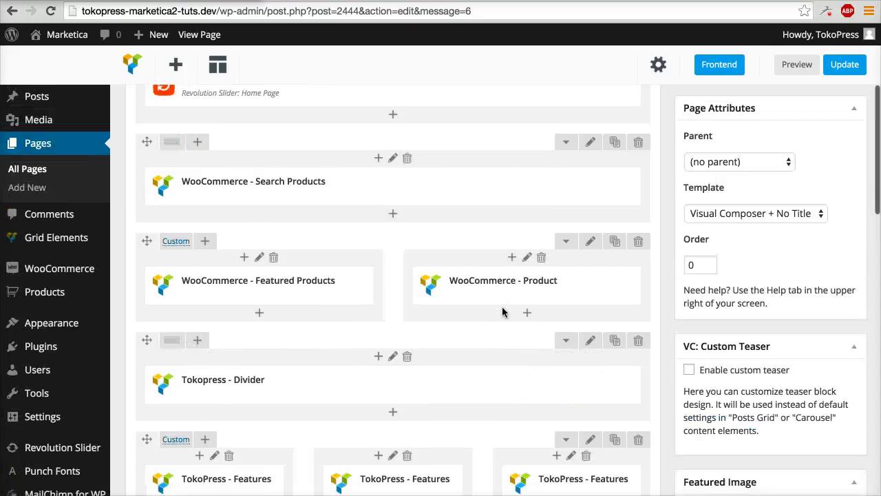
{"action": "scroll", "coordinate": [502, 312], "scroll_direction": "up", "scroll_amount": 5}
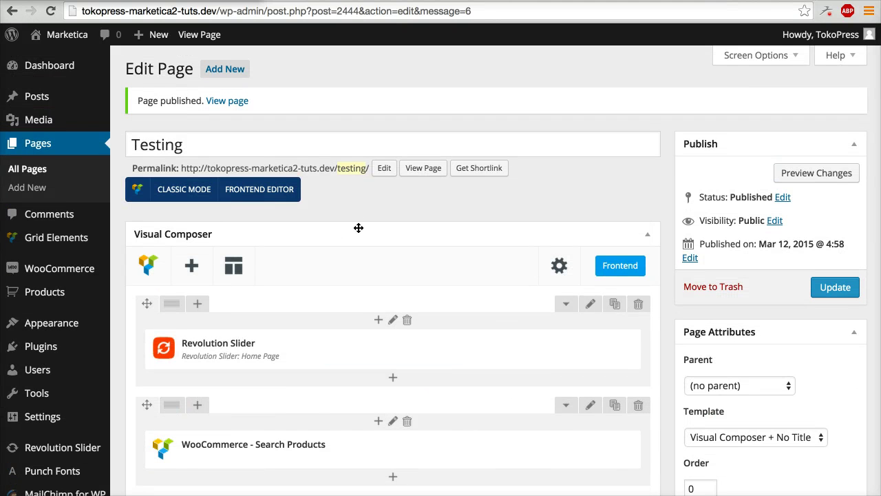
- Open the page in the frontend editor and review its sections from the slider down to the pricing table
{"action": "left_click", "coordinate": [267, 196]}
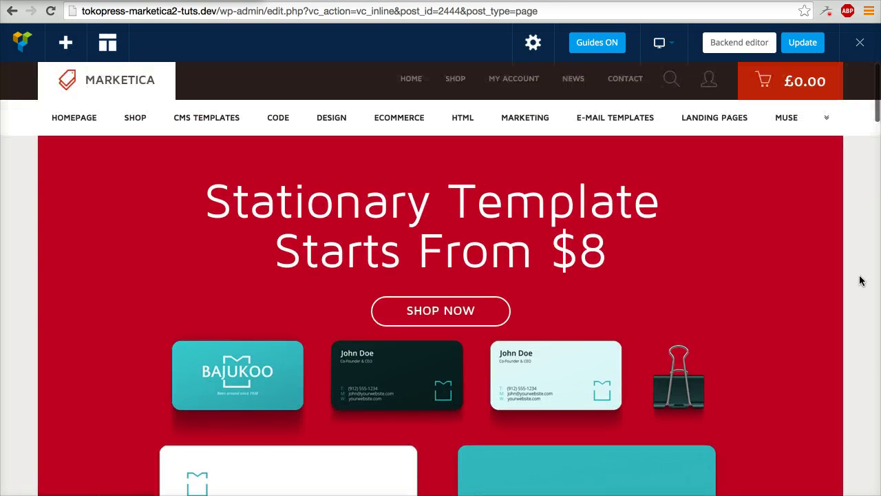
{"action": "mouse_move", "coordinate": [422, 238]}
{"action": "scroll", "coordinate": [424, 239], "scroll_direction": "down", "scroll_amount": 1}
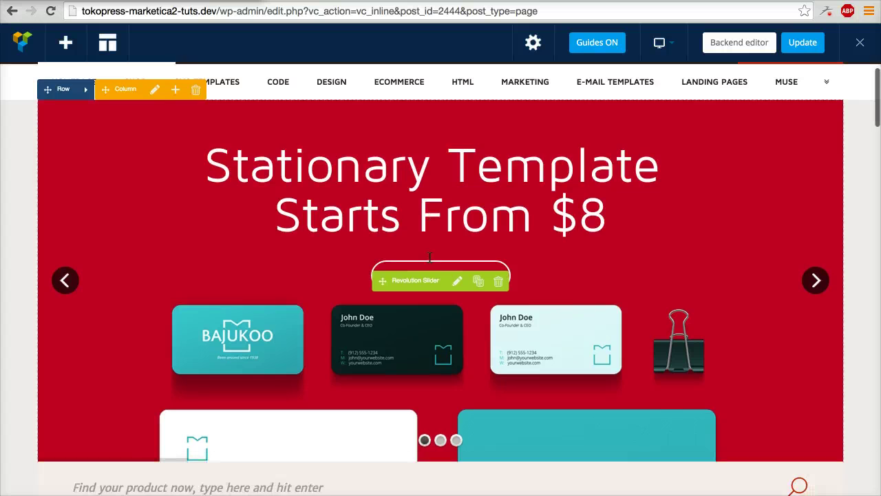
{"action": "scroll", "coordinate": [430, 257], "scroll_direction": "down", "scroll_amount": 10}
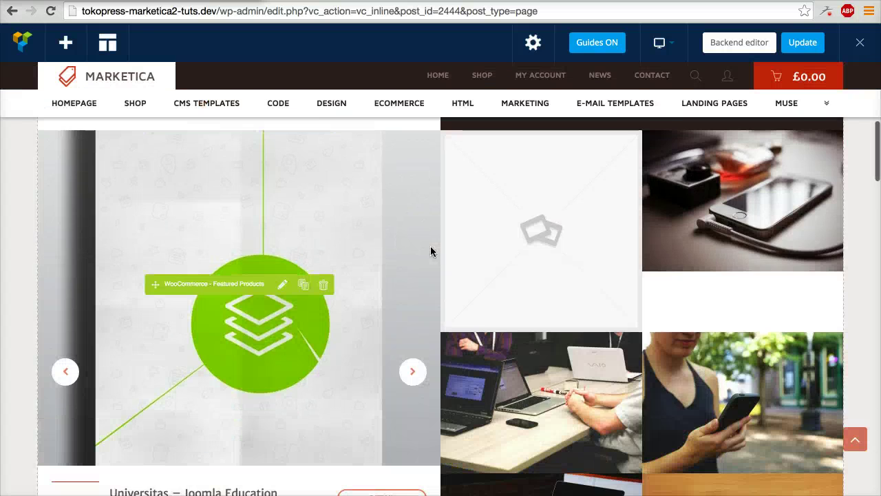
{"action": "scroll", "coordinate": [430, 250], "scroll_direction": "down", "scroll_amount": 7}
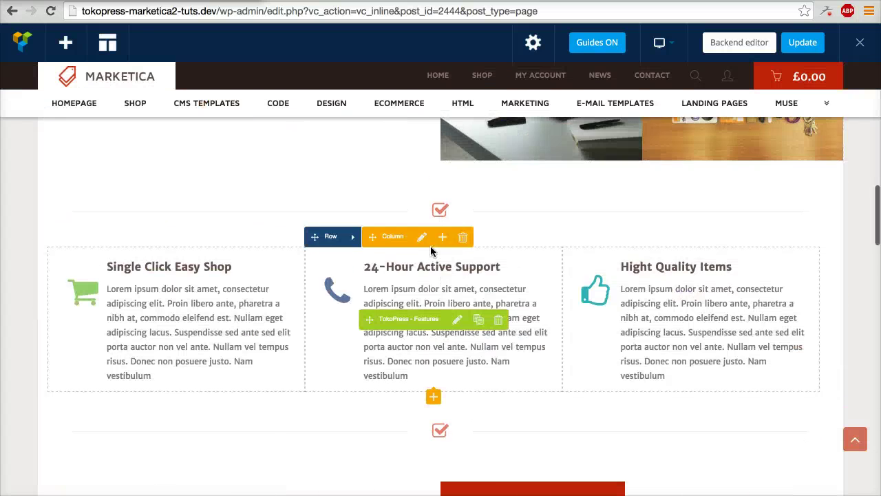
{"action": "scroll", "coordinate": [431, 251], "scroll_direction": "down", "scroll_amount": 2}
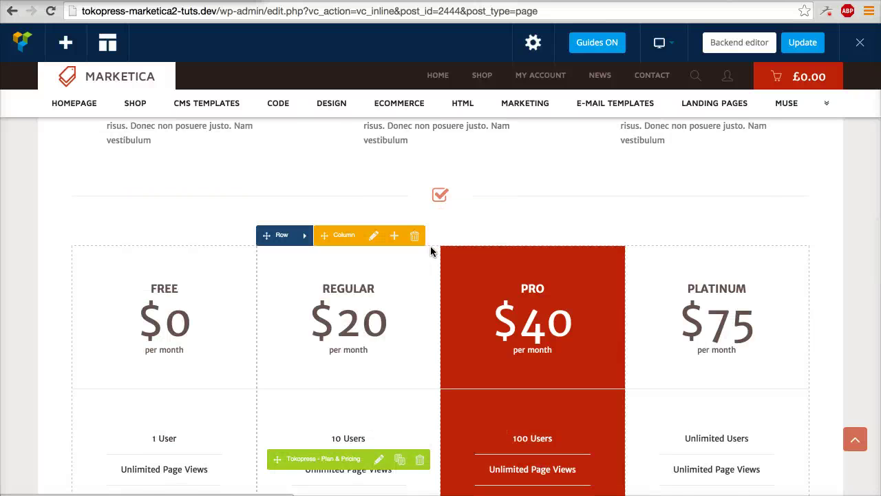
- Delete the Platinum, Pro, Regular and Free columns of the pricing table
{"action": "scroll", "coordinate": [431, 251], "scroll_direction": "down", "scroll_amount": 1}
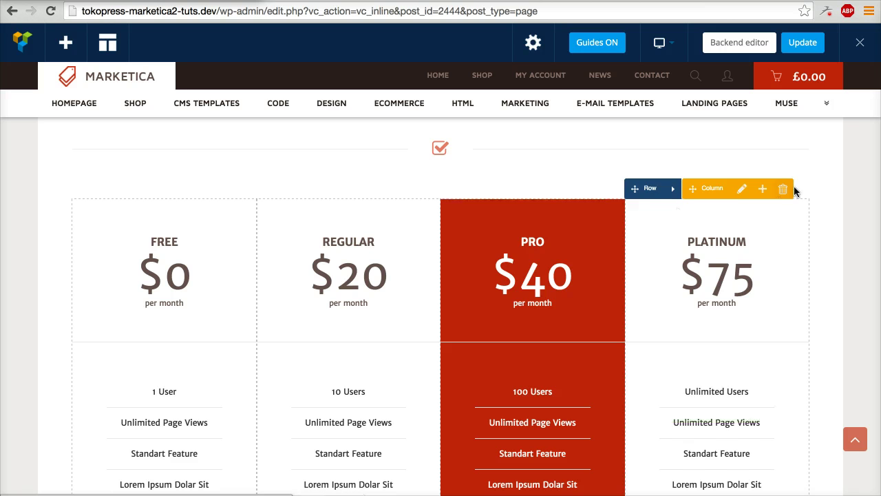
{"action": "left_click", "coordinate": [785, 190]}
{"action": "left_click", "coordinate": [560, 168]}
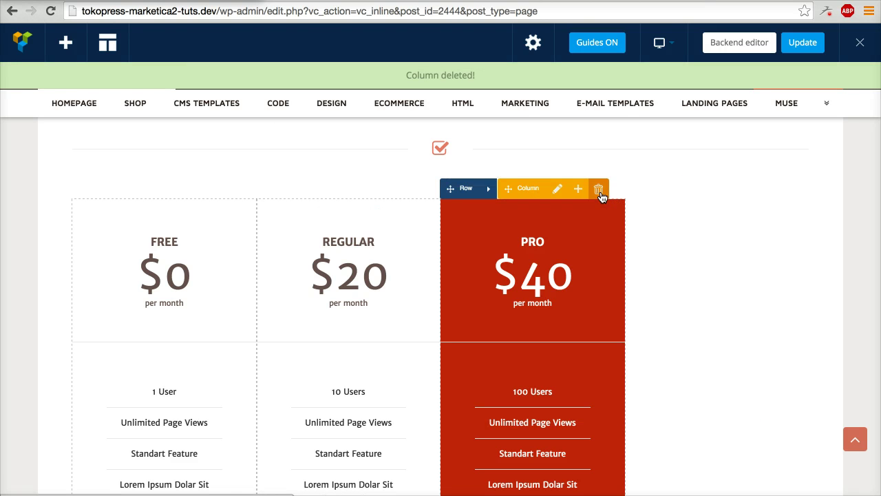
{"action": "left_click", "coordinate": [599, 189]}
{"action": "left_click", "coordinate": [540, 167]}
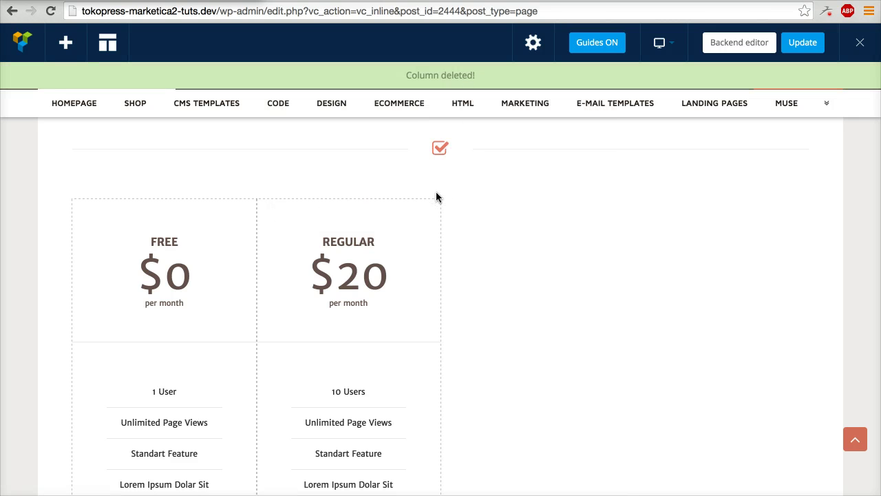
{"action": "left_click", "coordinate": [416, 191]}
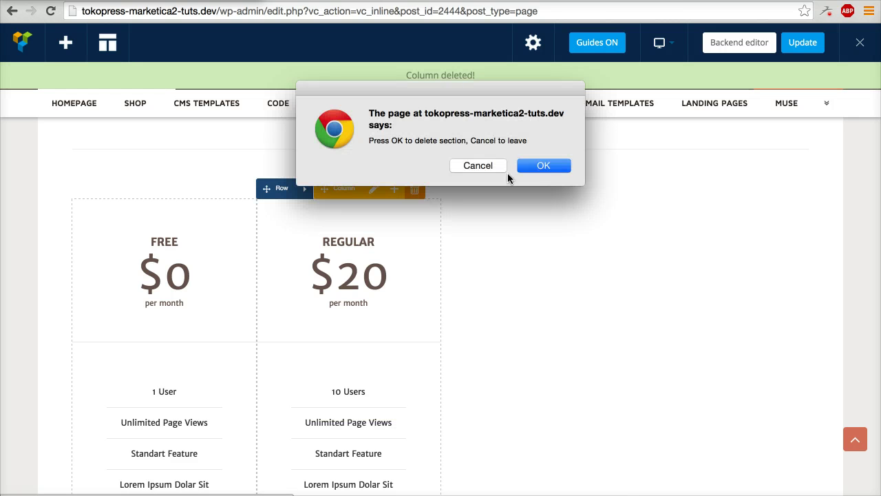
{"action": "left_click", "coordinate": [525, 170]}
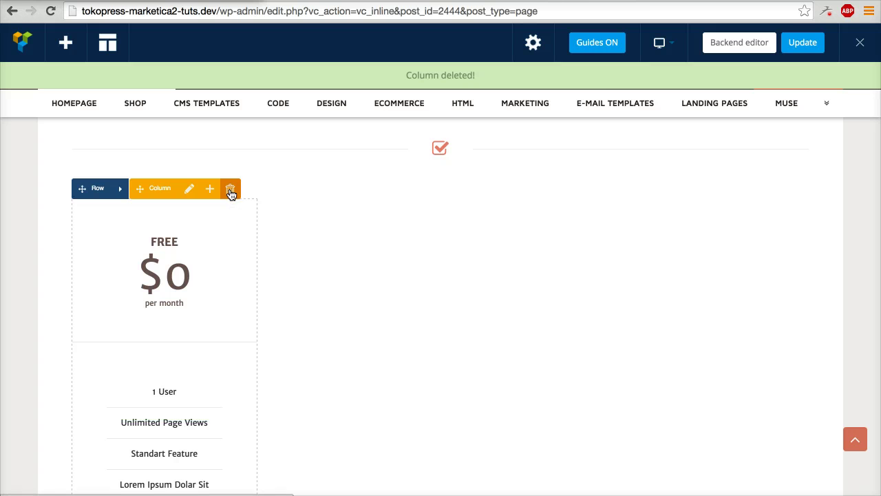
{"action": "left_click", "coordinate": [230, 188]}
{"action": "left_click", "coordinate": [534, 167]}
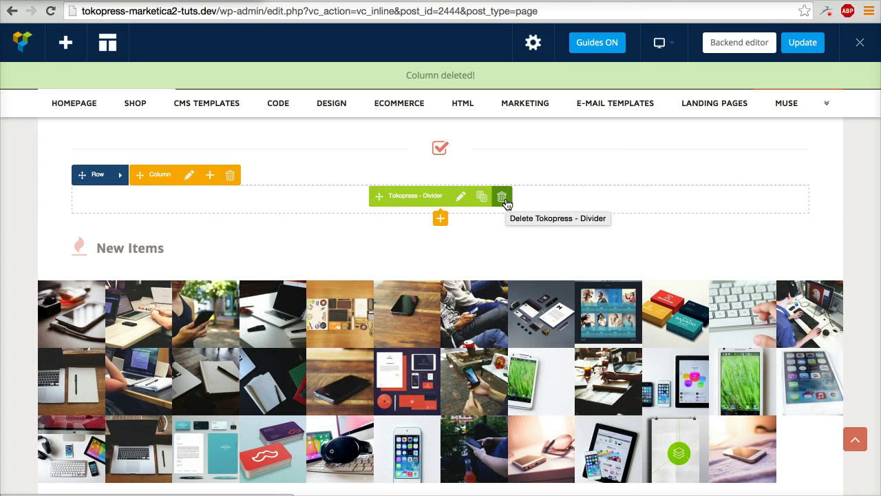
- Delete the Tokopress - Divider element above the New Items section along with its emptied column
{"action": "left_click", "coordinate": [503, 197]}
{"action": "left_click", "coordinate": [556, 166]}
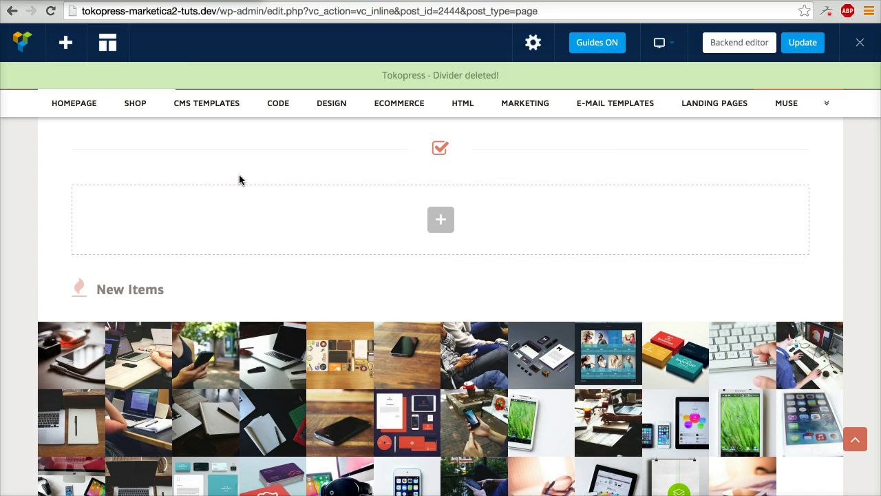
{"action": "left_click", "coordinate": [230, 180]}
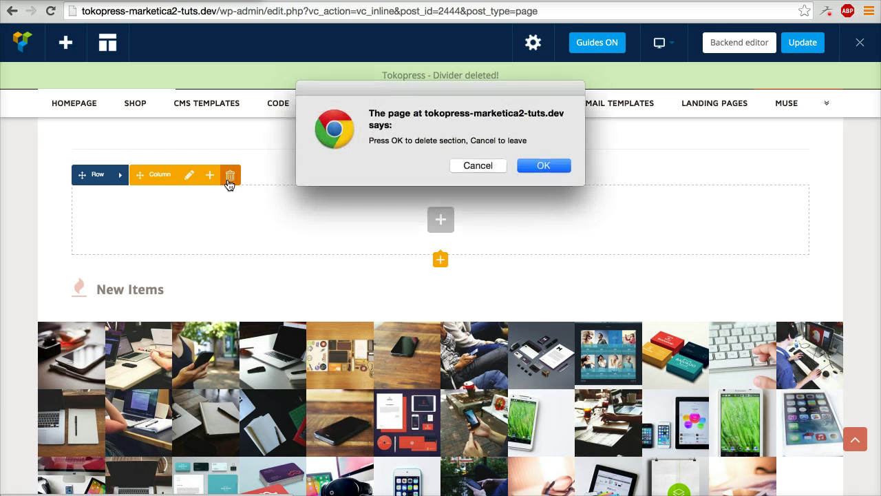
{"action": "left_click", "coordinate": [564, 165]}
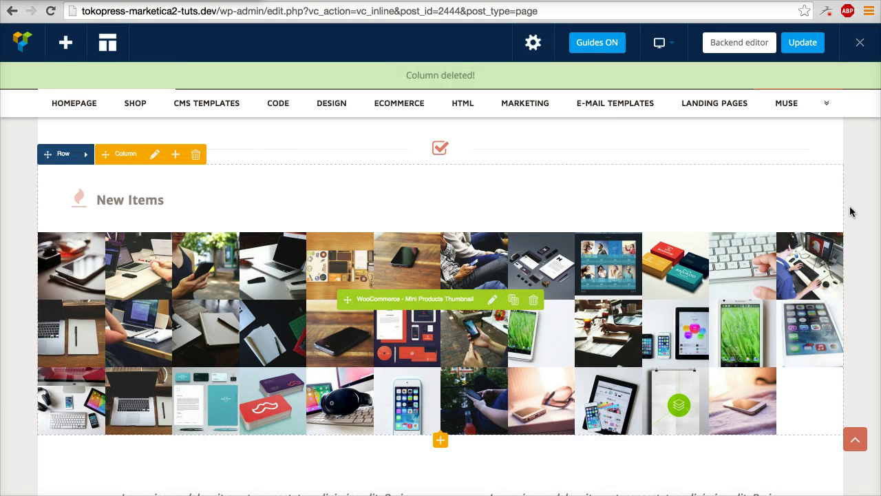
- Set the New Items WooCommerce - Mini Products Thumbnail element to show 20 products
{"action": "scroll", "coordinate": [858, 216], "scroll_direction": "up", "scroll_amount": 5}
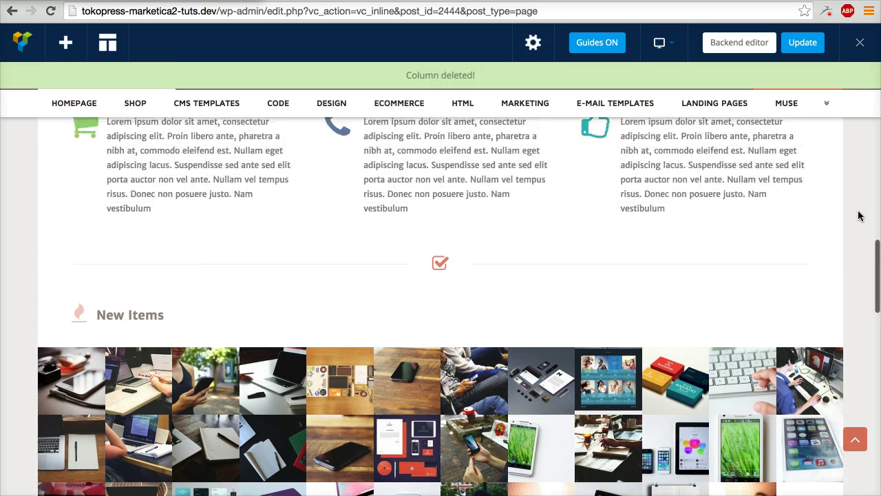
{"action": "scroll", "coordinate": [858, 216], "scroll_direction": "down", "scroll_amount": 3}
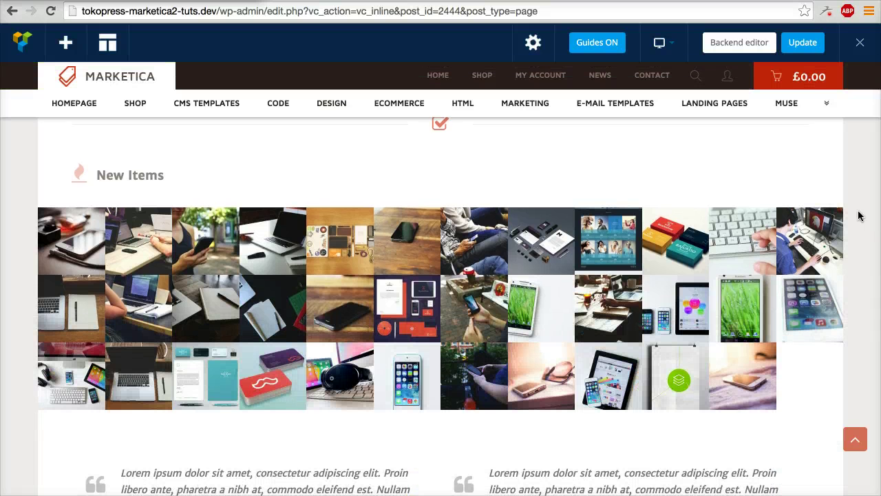
{"action": "scroll", "coordinate": [858, 216], "scroll_direction": "down", "scroll_amount": 1}
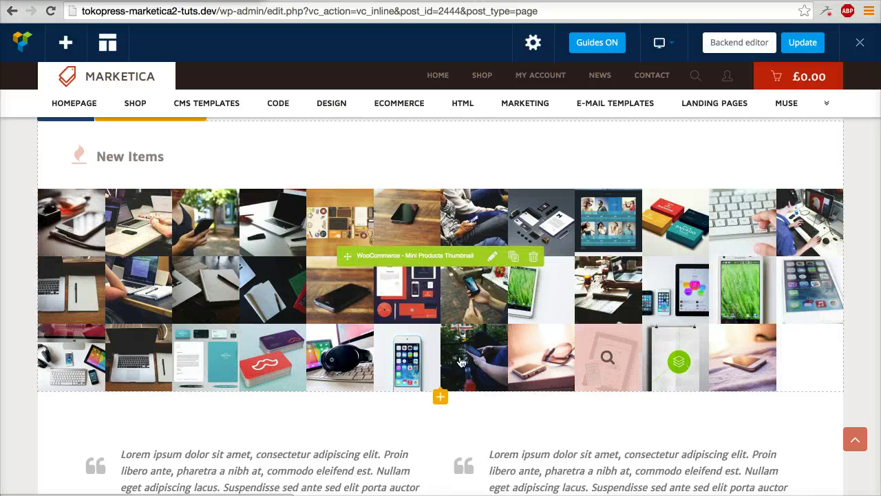
{"action": "left_click", "coordinate": [490, 263]}
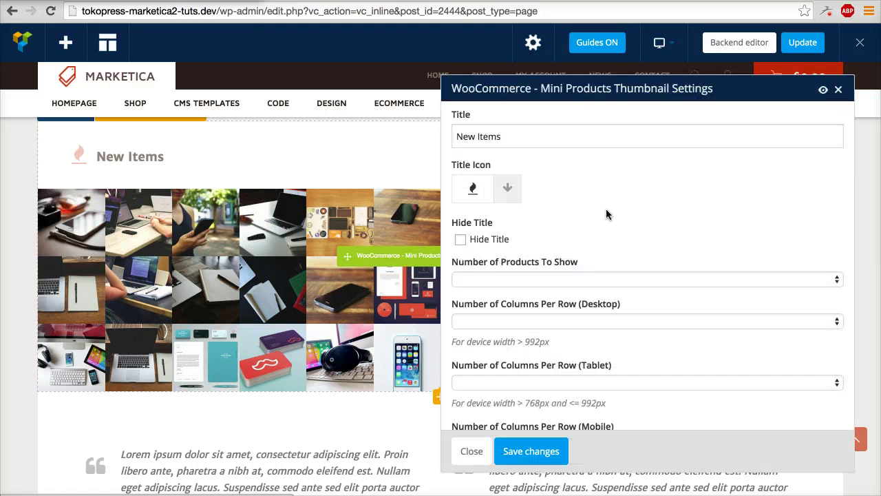
{"action": "scroll", "coordinate": [595, 264], "scroll_direction": "down", "scroll_amount": 2}
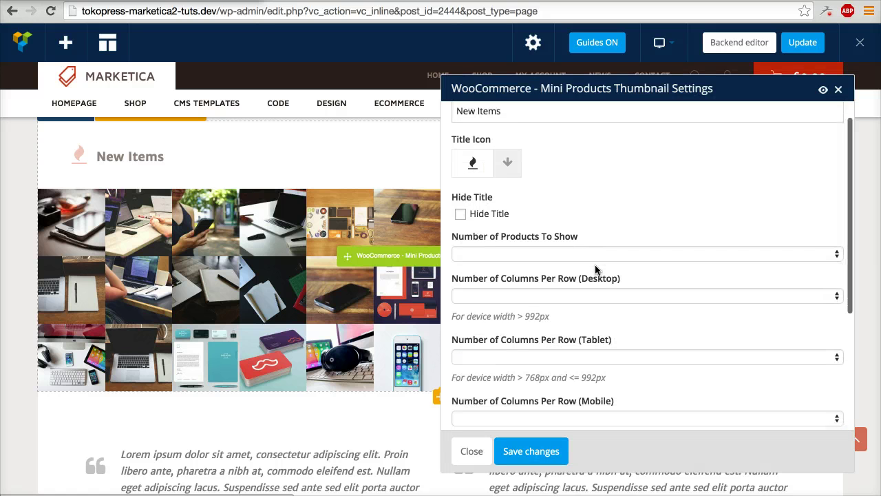
{"action": "left_click", "coordinate": [634, 255]}
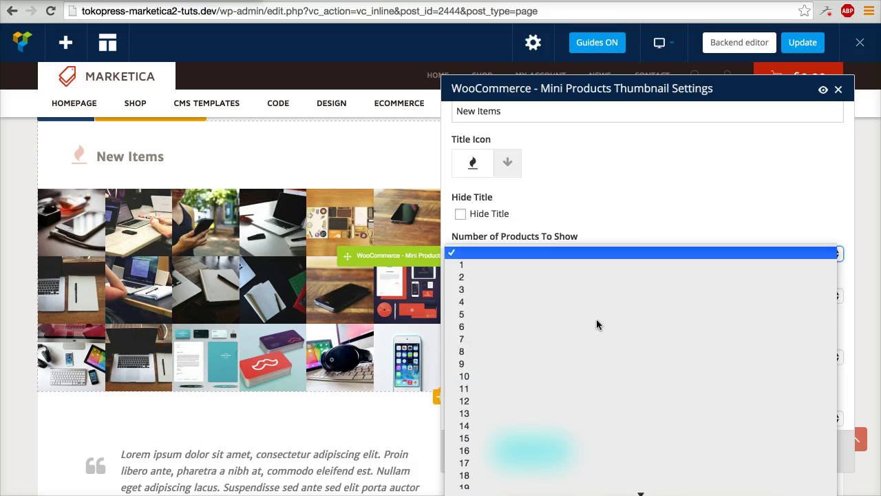
{"action": "scroll", "coordinate": [568, 431], "scroll_direction": "down", "scroll_amount": 5}
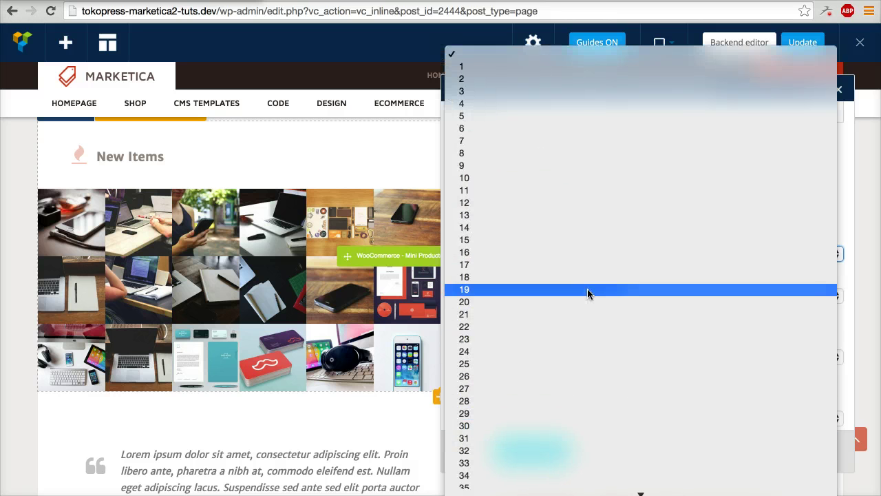
{"action": "left_click", "coordinate": [589, 303]}
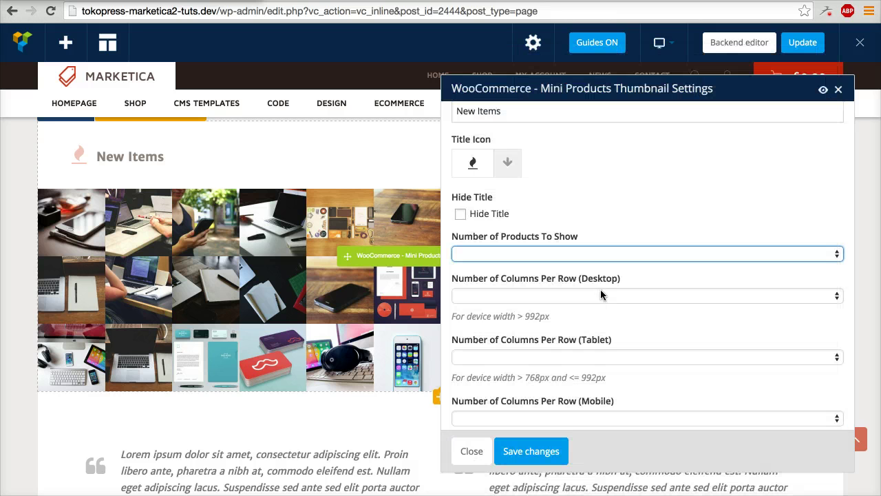
- Set the New Items thumbnails to 10 columns per row on desktop and save the element's settings
{"action": "left_click", "coordinate": [663, 298]}
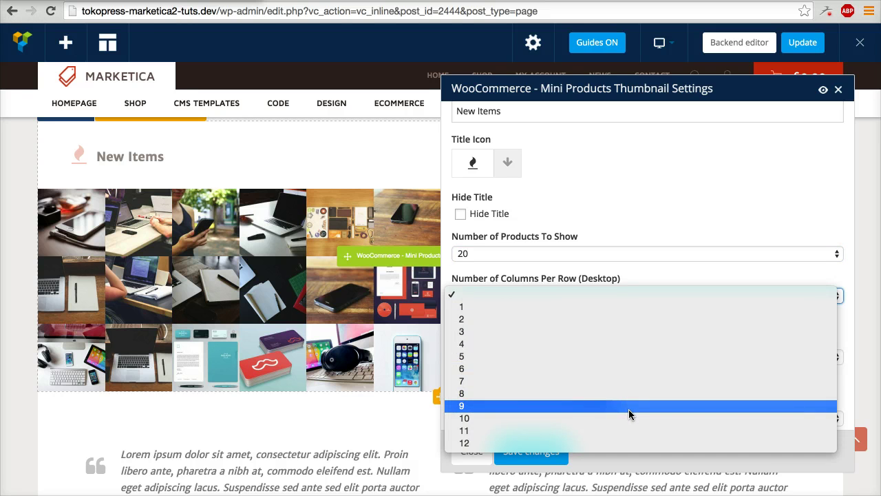
{"action": "left_click", "coordinate": [632, 418]}
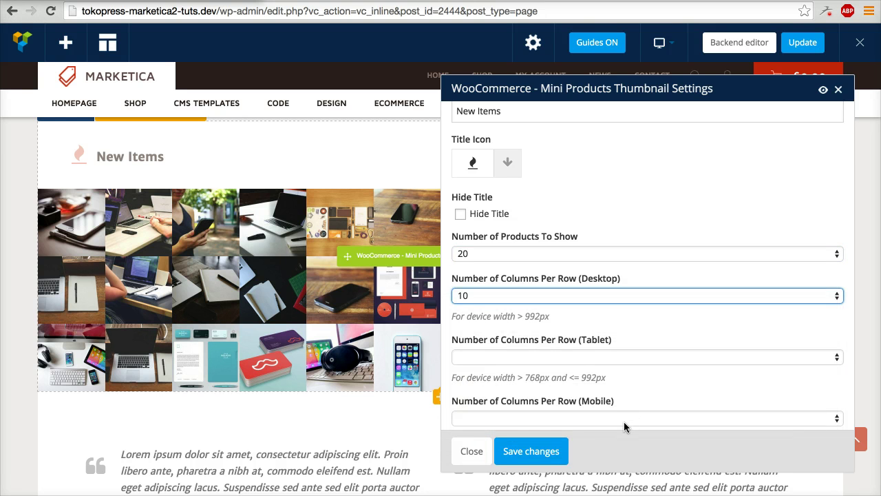
{"action": "left_click", "coordinate": [554, 453]}
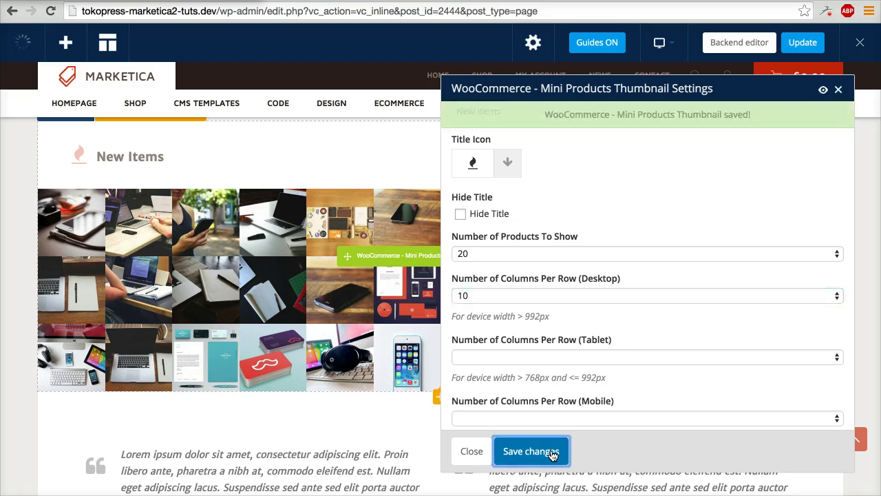
{"action": "left_click", "coordinate": [480, 459]}
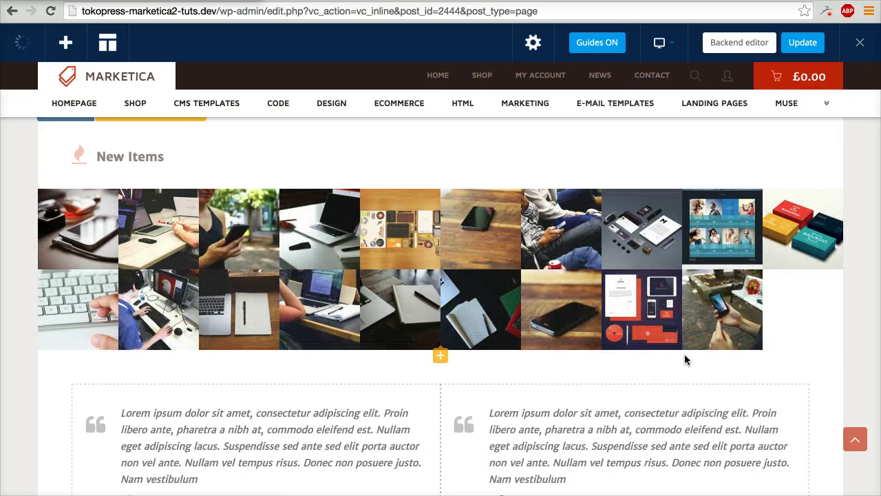
- Give the row holding the Start Shopping Now and Partner With Us blocks a yellow background colour and save it
{"action": "scroll", "coordinate": [819, 369], "scroll_direction": "down", "scroll_amount": 10}
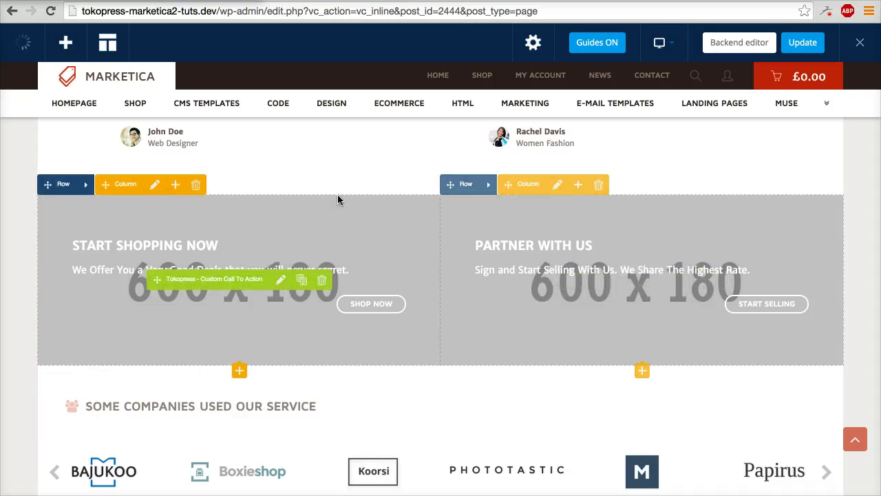
{"action": "left_click", "coordinate": [85, 188]}
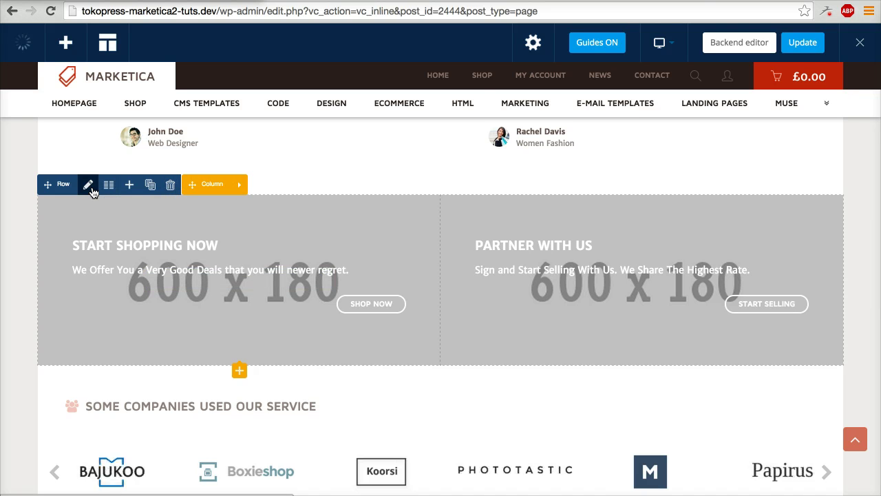
{"action": "left_click", "coordinate": [89, 187]}
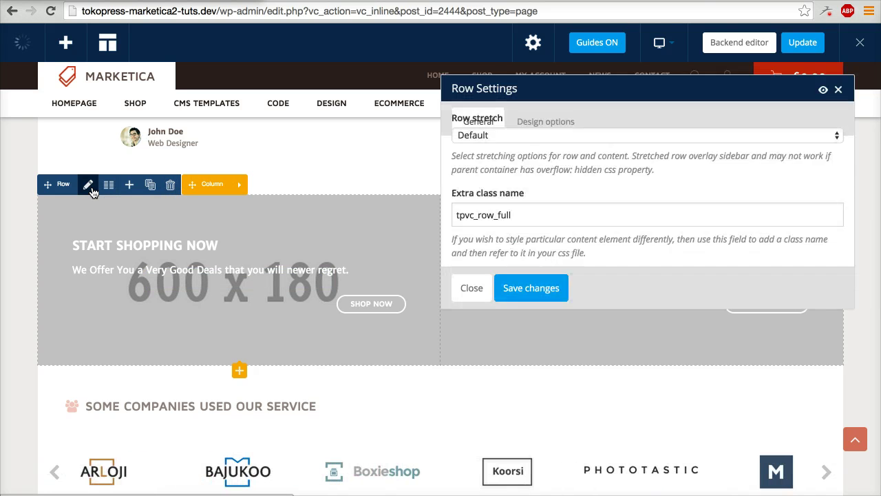
{"action": "left_click", "coordinate": [551, 132]}
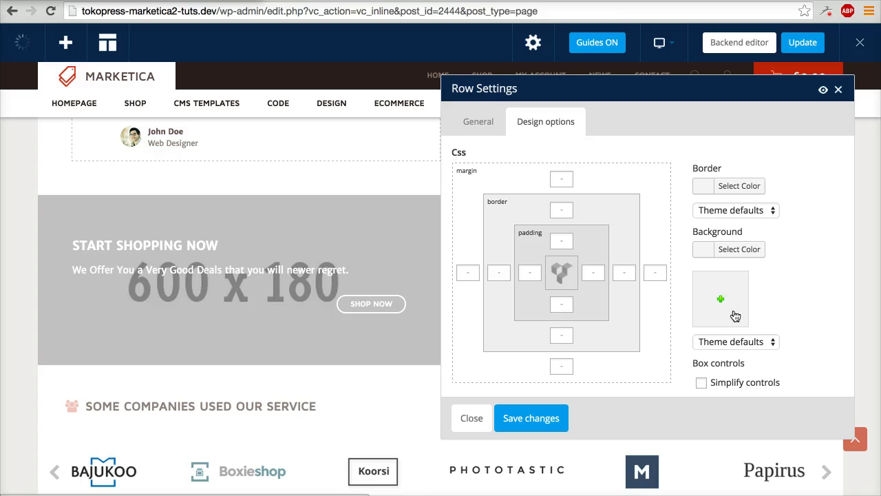
{"action": "left_click", "coordinate": [754, 250]}
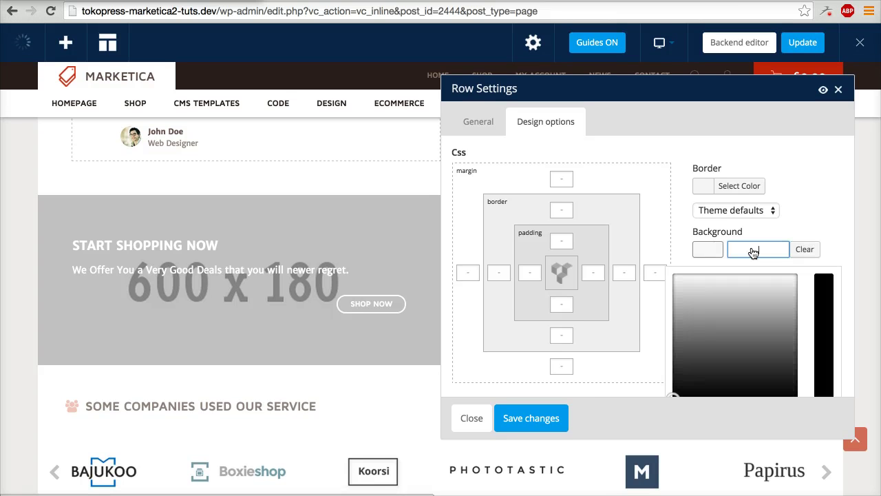
{"action": "left_click", "coordinate": [811, 217]}
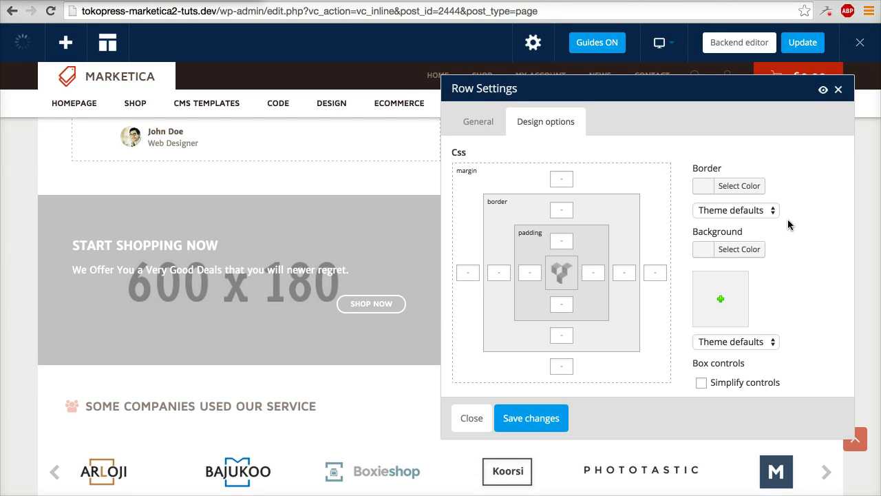
{"action": "left_click", "coordinate": [728, 251]}
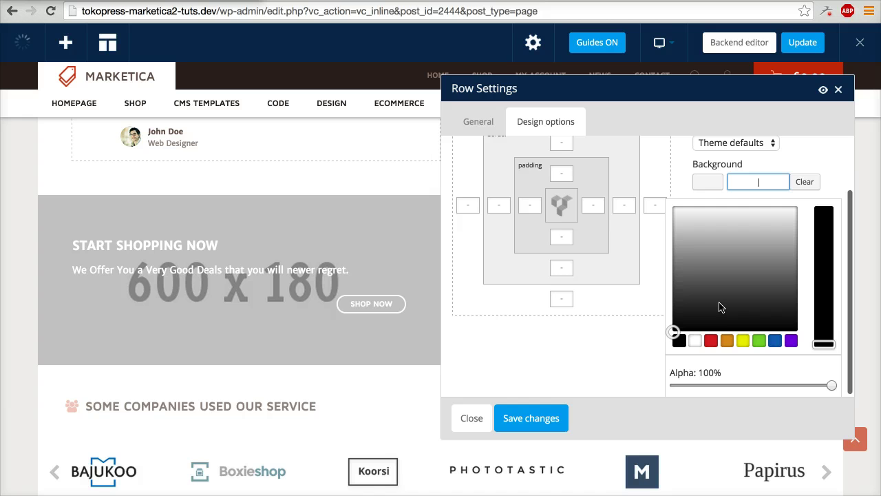
{"action": "left_click", "coordinate": [743, 340]}
{"action": "left_click", "coordinate": [540, 420]}
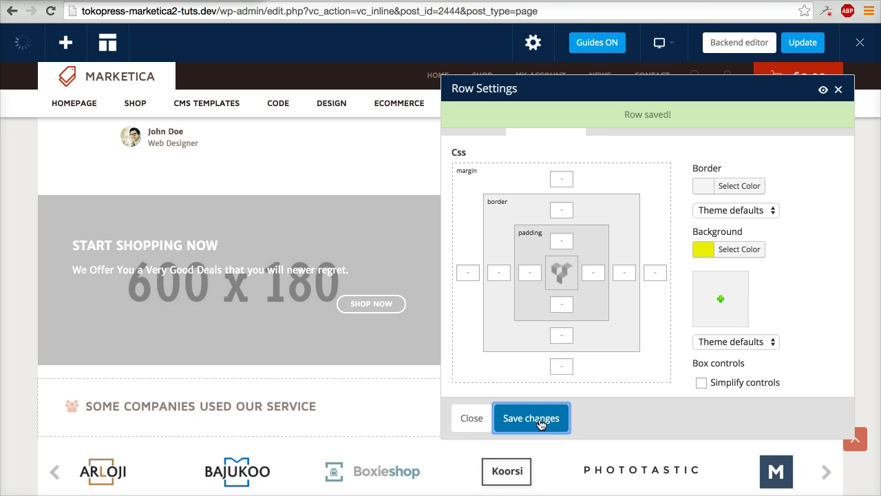
{"action": "left_click", "coordinate": [473, 418]}
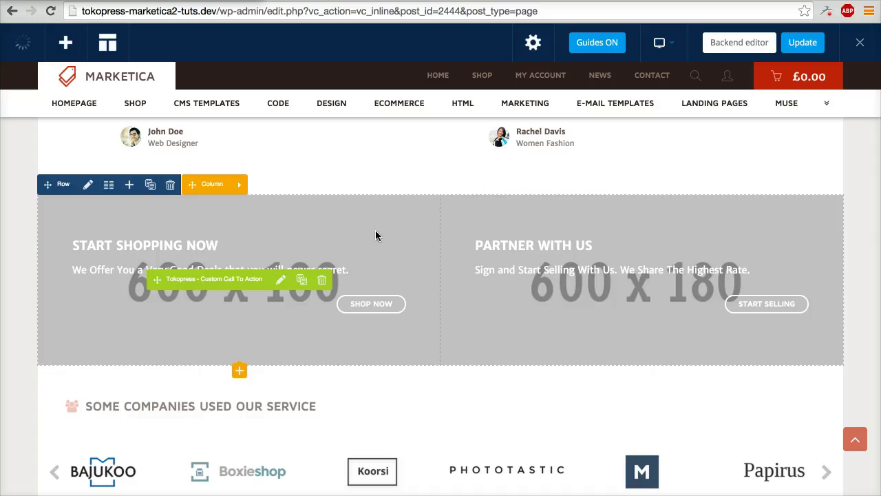
- Remove the 600 x 180 placeholder background image from the Start Shopping Now column and save the column
{"action": "left_click", "coordinate": [239, 188]}
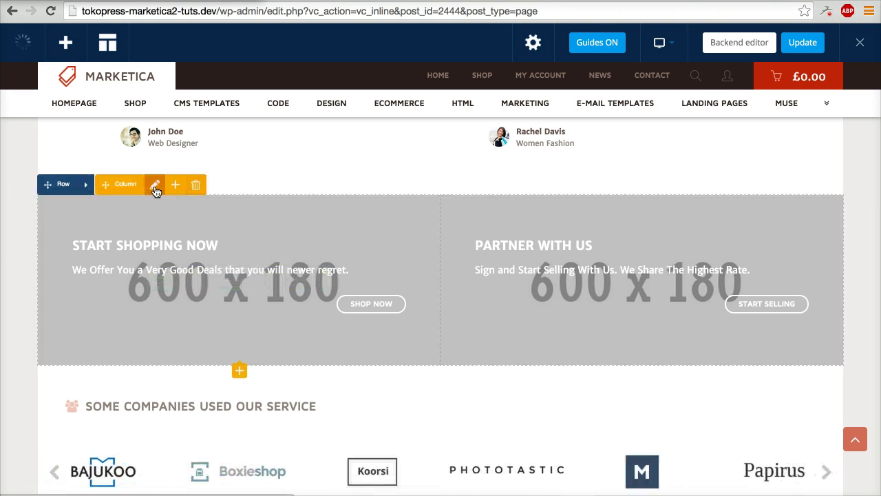
{"action": "left_click", "coordinate": [155, 187]}
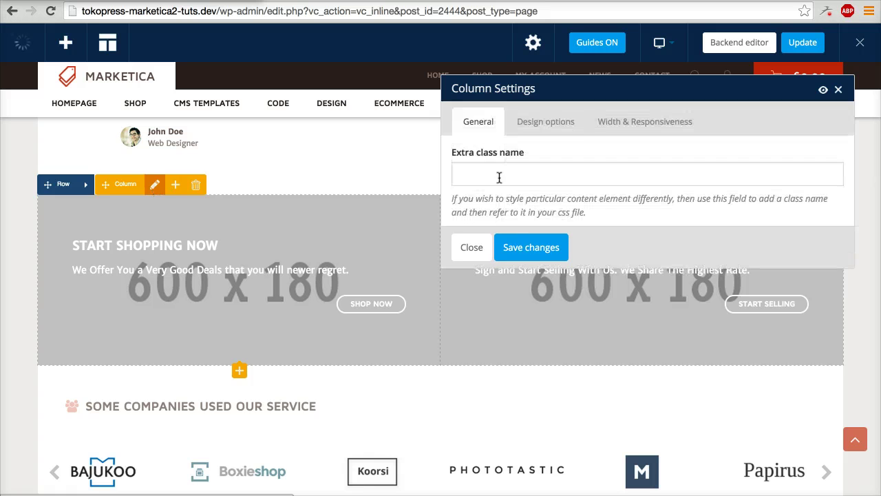
{"action": "left_click", "coordinate": [568, 125]}
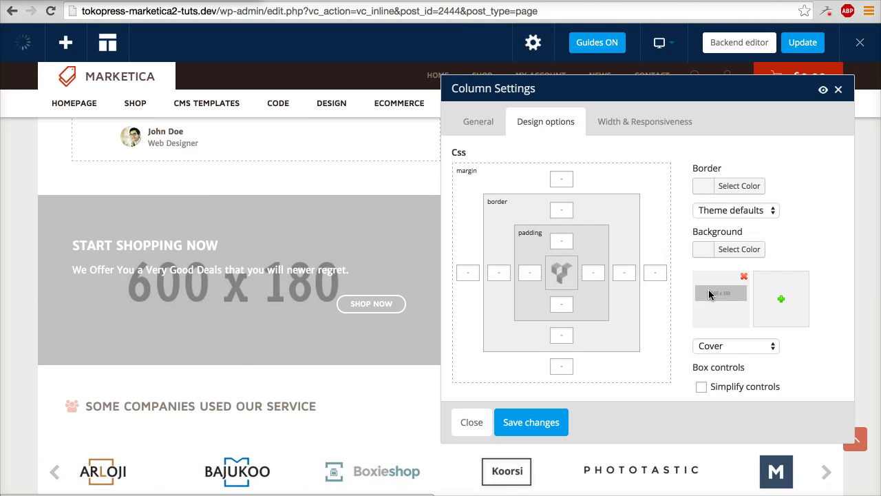
{"action": "left_click", "coordinate": [745, 277]}
{"action": "left_click", "coordinate": [547, 419]}
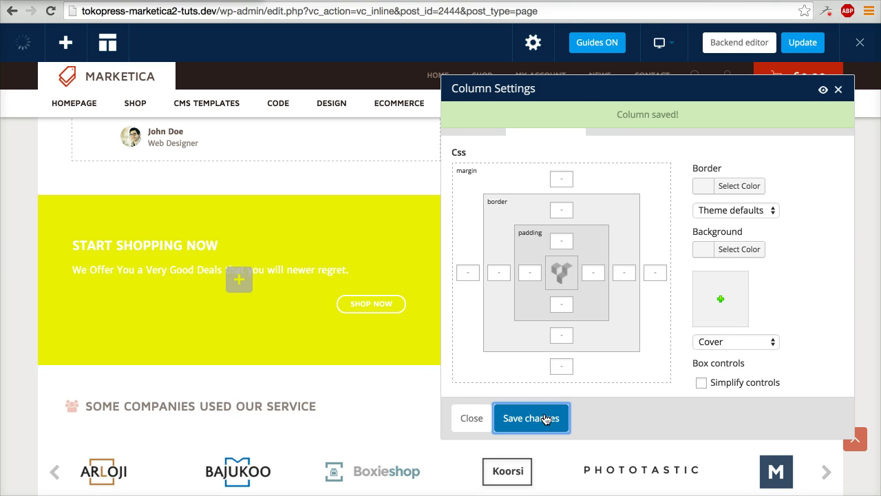
- Set the Start Shopping Now column's background colour to black (#000000) and save the column
{"action": "left_click", "coordinate": [734, 255]}
{"action": "scroll", "coordinate": [723, 296], "scroll_direction": "down", "scroll_amount": 2}
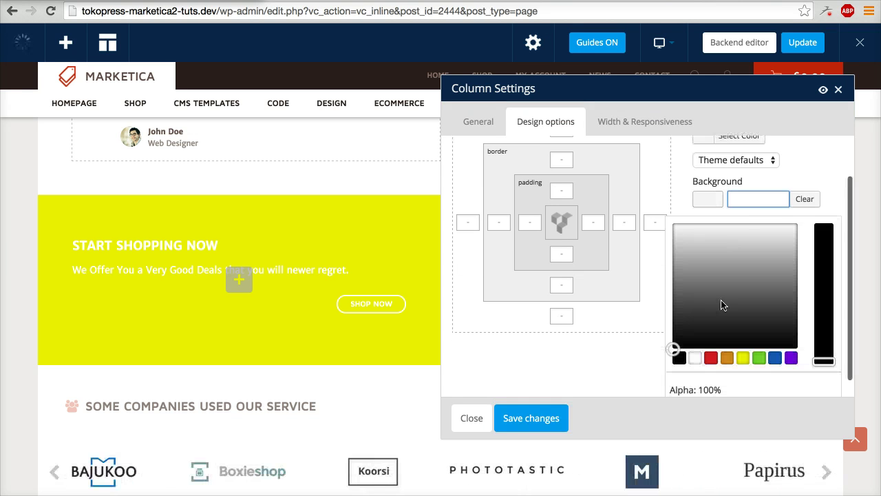
{"action": "left_click", "coordinate": [681, 352]}
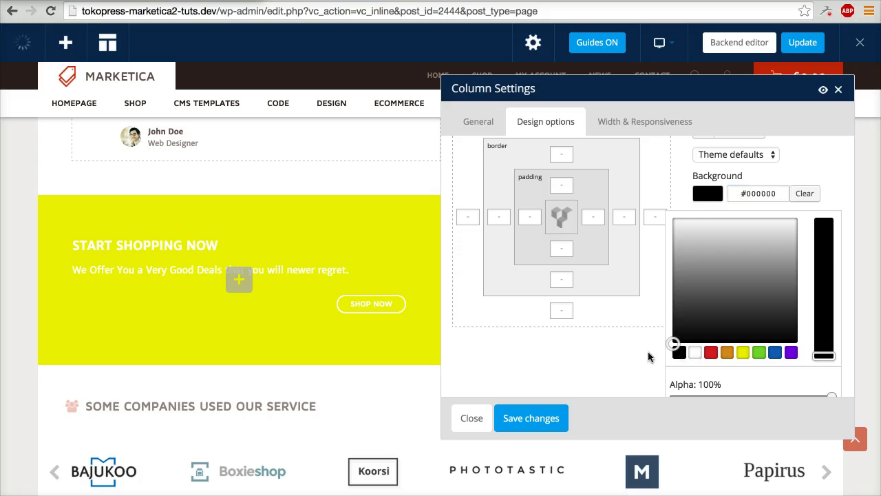
{"action": "left_click", "coordinate": [555, 419]}
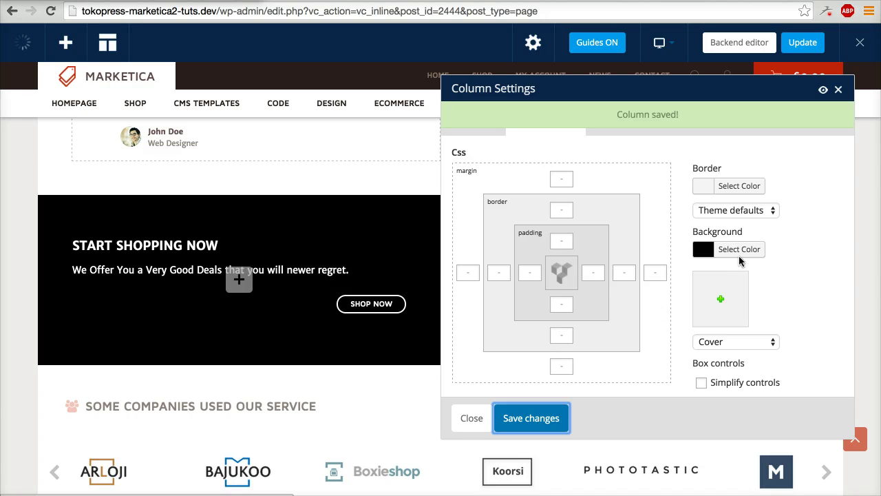
- Set marketica-dummy-01.jpg from the media library as the Start Shopping Now column's background image and save the column
{"action": "left_click", "coordinate": [741, 256]}
{"action": "left_click", "coordinate": [713, 252]}
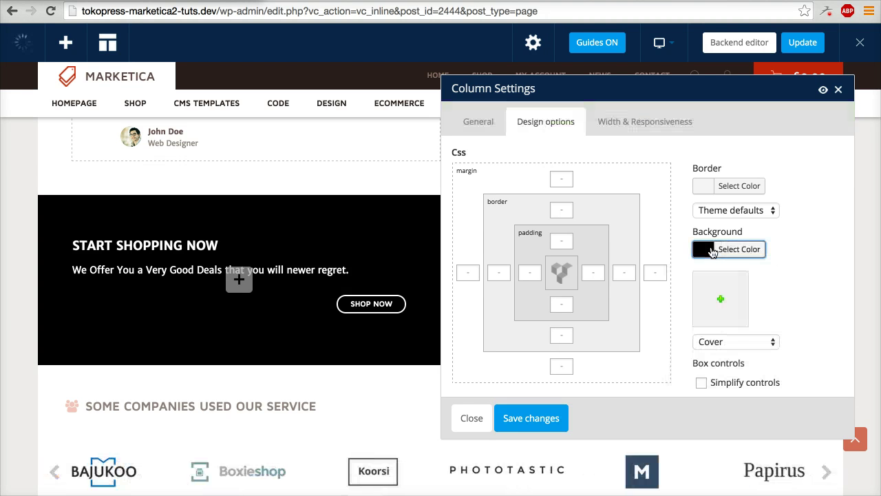
{"action": "left_click", "coordinate": [720, 296]}
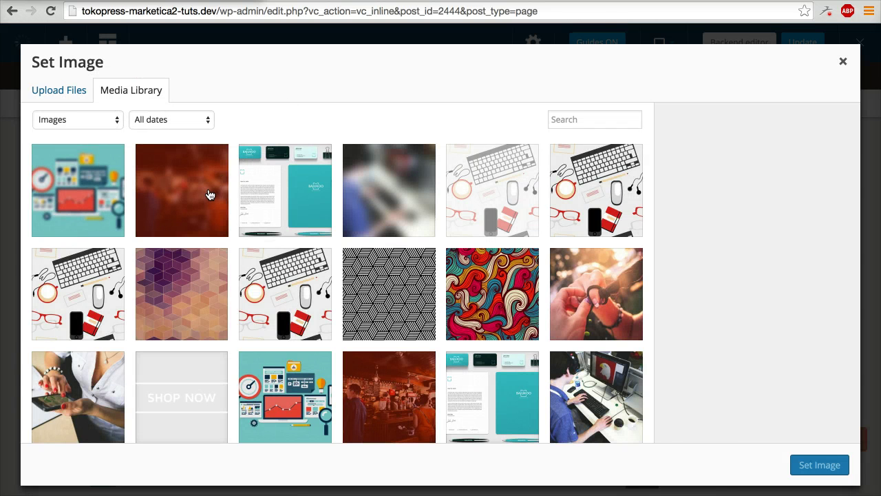
{"action": "left_click", "coordinate": [382, 184]}
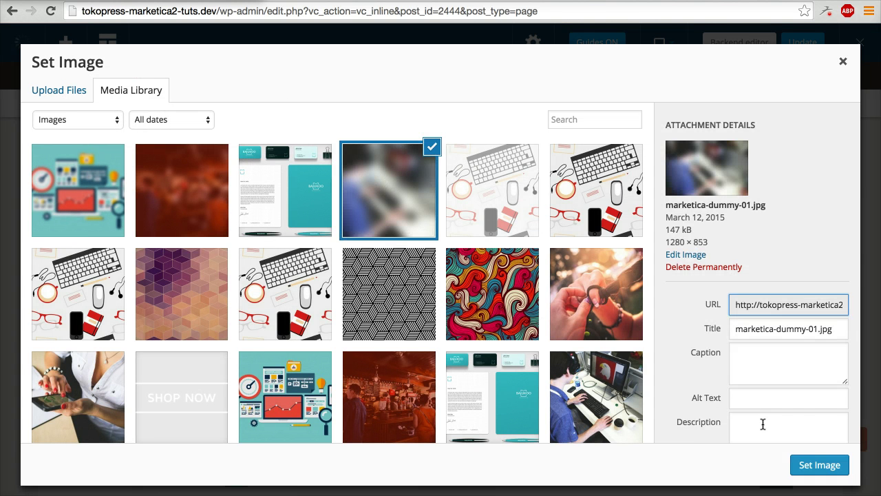
{"action": "left_click", "coordinate": [819, 465]}
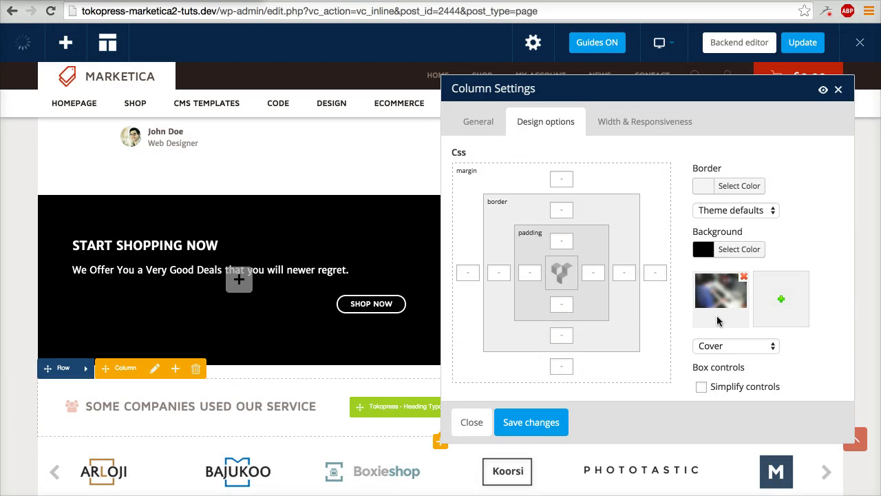
{"action": "left_click", "coordinate": [551, 426]}
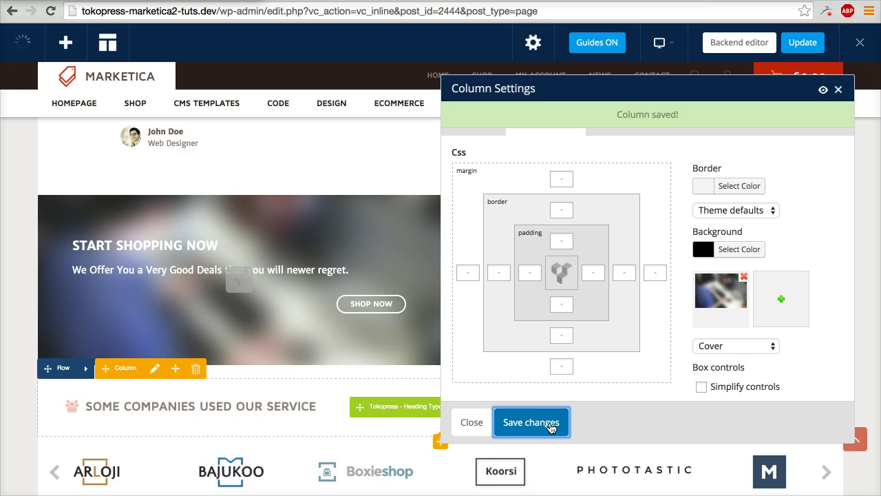
{"action": "left_click", "coordinate": [479, 428]}
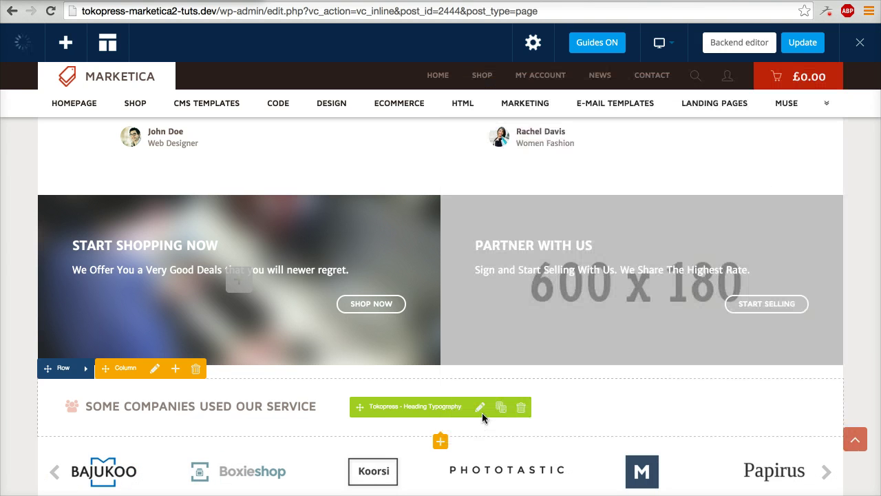
{"action": "scroll", "coordinate": [565, 391], "scroll_direction": "up", "scroll_amount": 5}
{"action": "scroll", "coordinate": [566, 396], "scroll_direction": "up", "scroll_amount": 10}
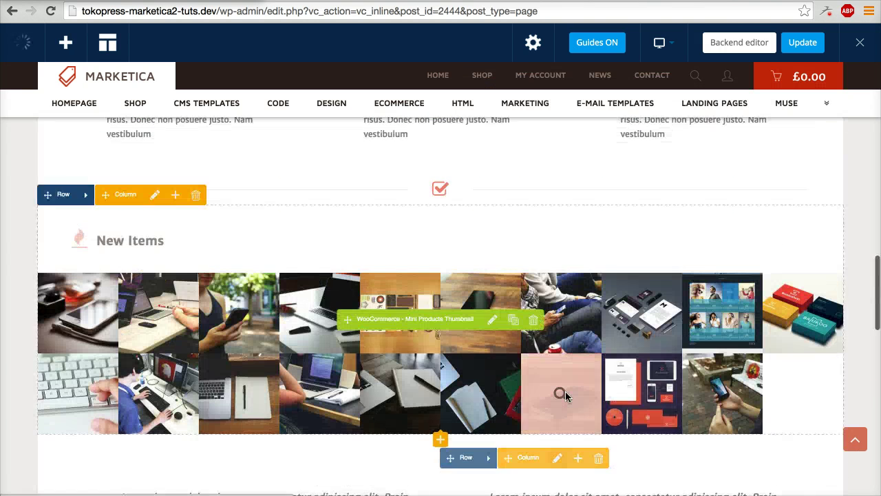
- Open the settings of the Latest Products WooCommerce - Product element and expand its title icon choices
{"action": "scroll", "coordinate": [565, 397], "scroll_direction": "up", "scroll_amount": 1}
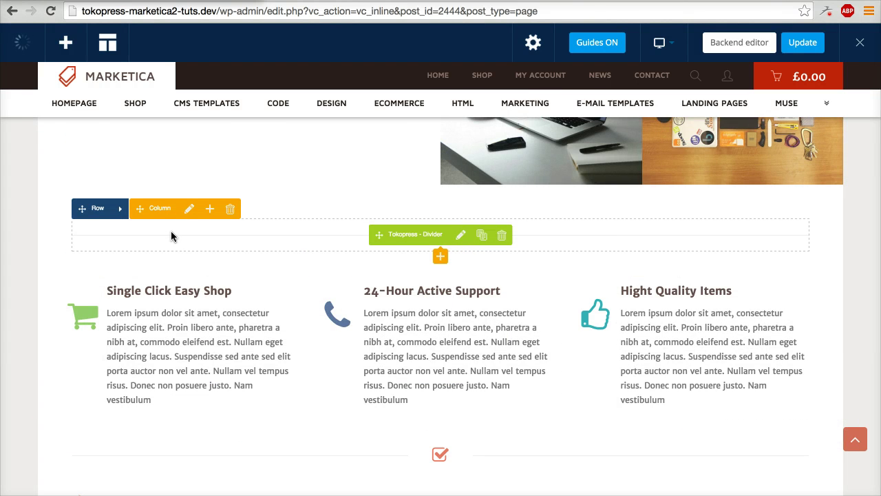
{"action": "scroll", "coordinate": [172, 236], "scroll_direction": "up", "scroll_amount": 6}
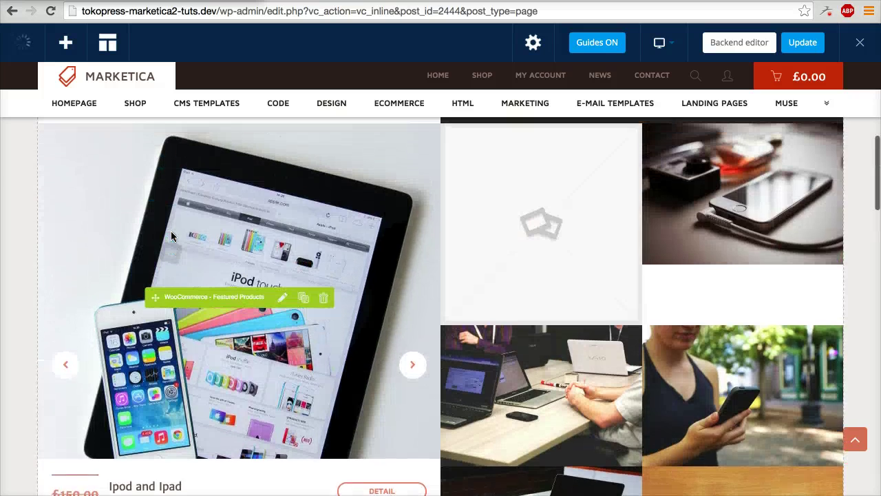
{"action": "scroll", "coordinate": [172, 237], "scroll_direction": "down", "scroll_amount": 1}
{"action": "scroll", "coordinate": [172, 236], "scroll_direction": "up", "scroll_amount": 2}
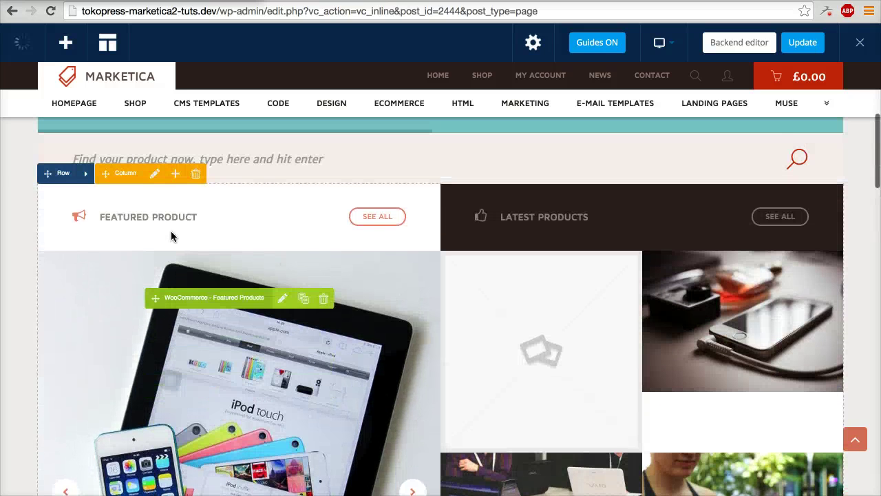
{"action": "scroll", "coordinate": [244, 234], "scroll_direction": "up", "scroll_amount": 1}
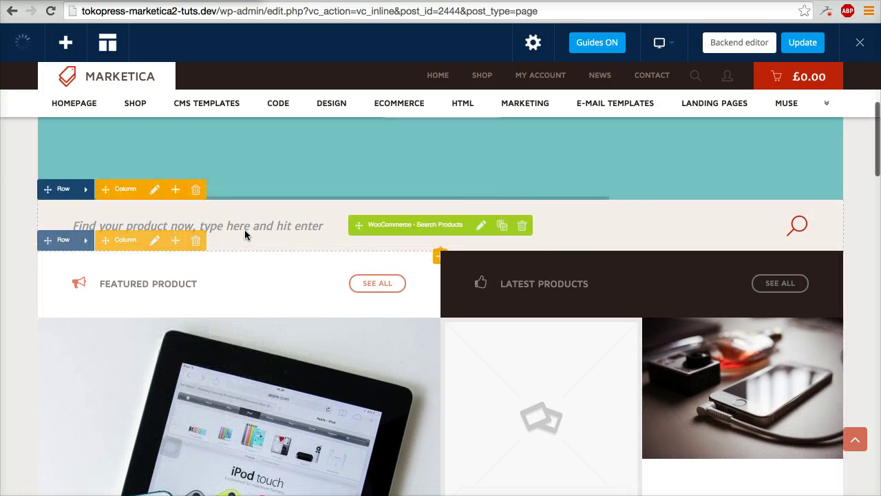
{"action": "scroll", "coordinate": [244, 234], "scroll_direction": "down", "scroll_amount": 4}
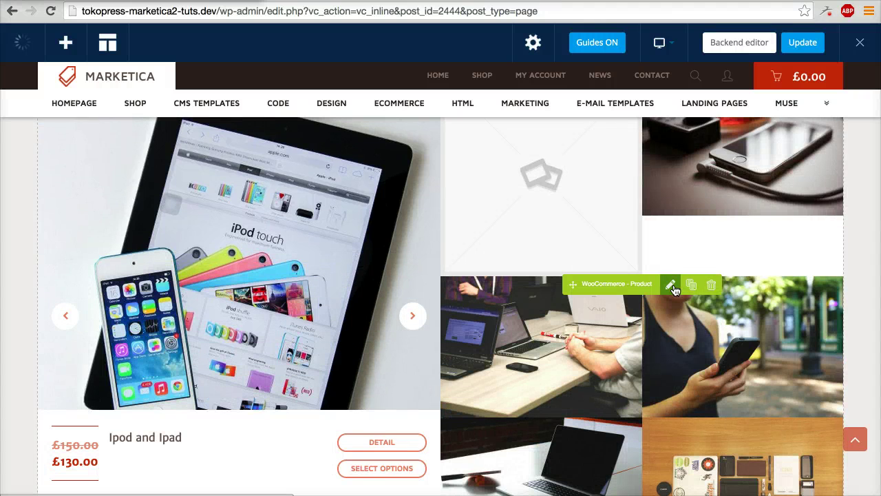
{"action": "scroll", "coordinate": [675, 290], "scroll_direction": "down", "scroll_amount": 2}
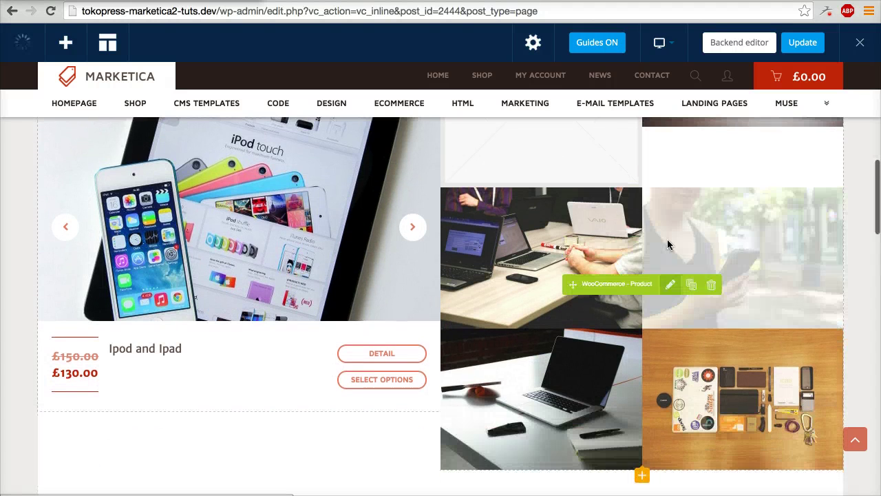
{"action": "left_click", "coordinate": [672, 284]}
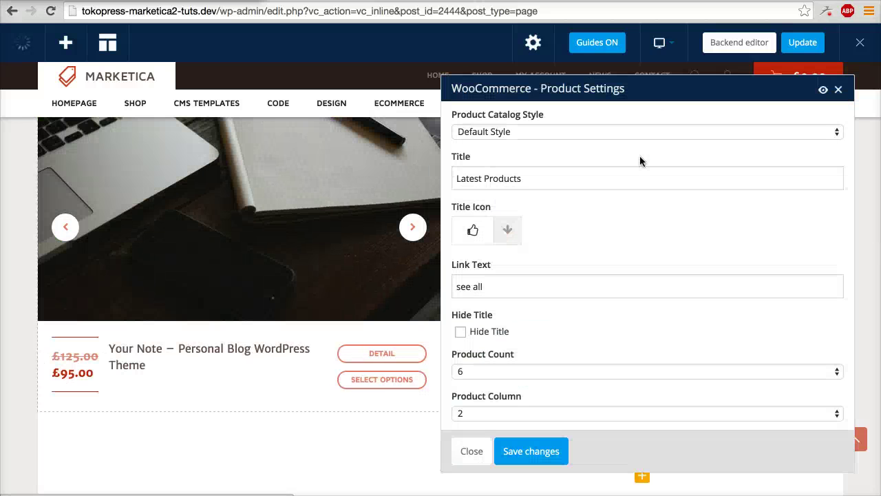
{"action": "left_click", "coordinate": [508, 232]}
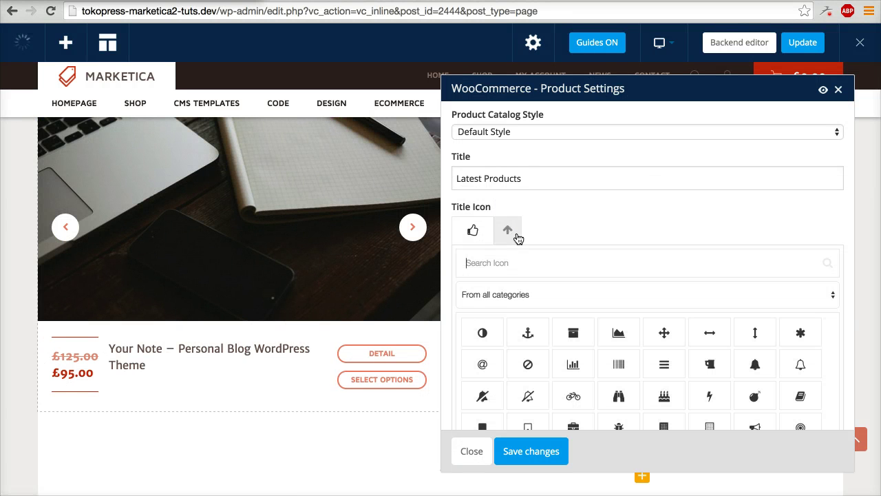